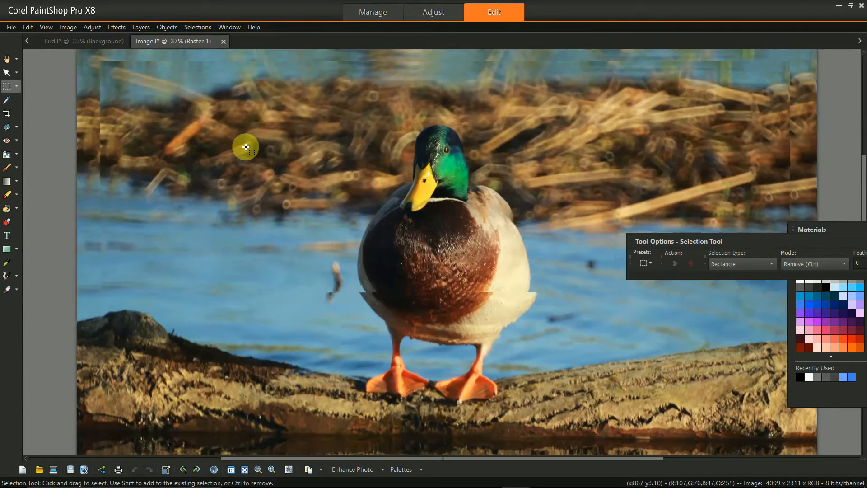
- Select the duck and the log with a Smart Edge freehand selection, using a feather of 2
{"action": "scroll", "coordinate": [246, 148], "scroll_direction": "down", "scroll_amount": 1}
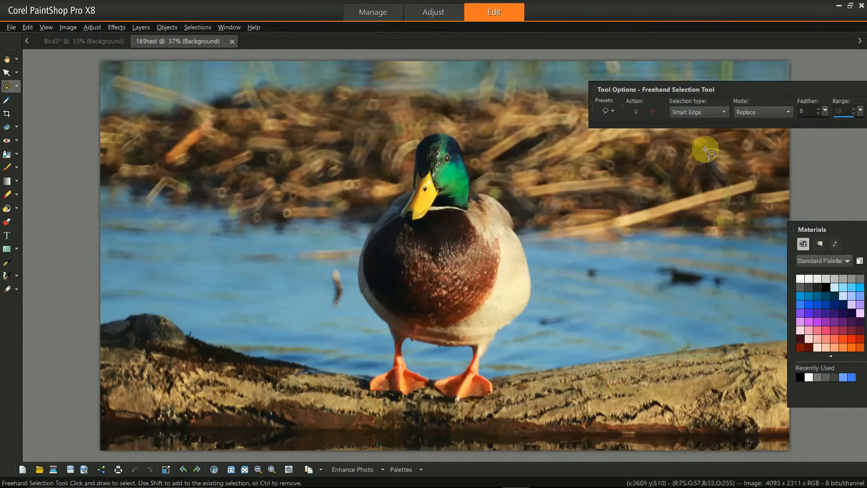
{"action": "left_click", "coordinate": [818, 109]}
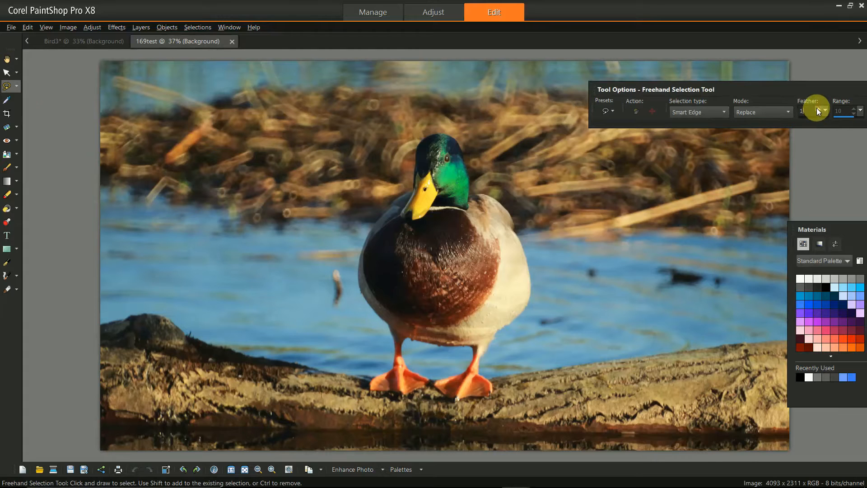
{"action": "left_click", "coordinate": [101, 325]}
{"action": "left_click", "coordinate": [656, 352]}
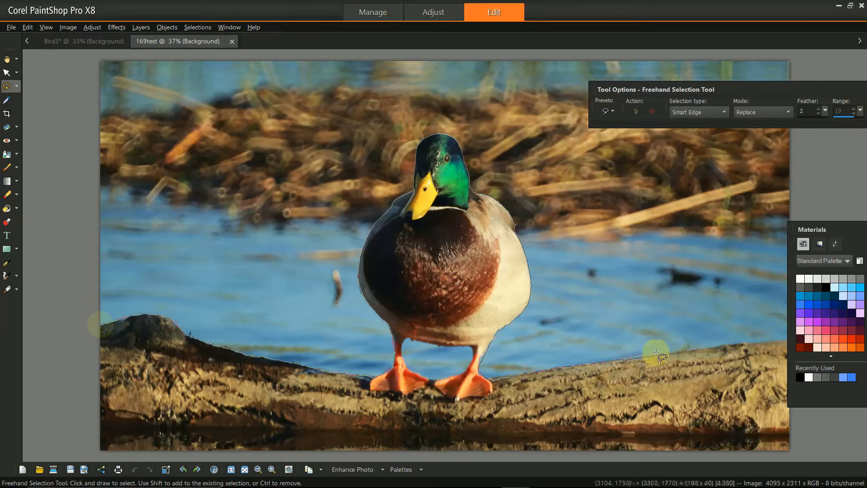
{"action": "left_click", "coordinate": [659, 354]}
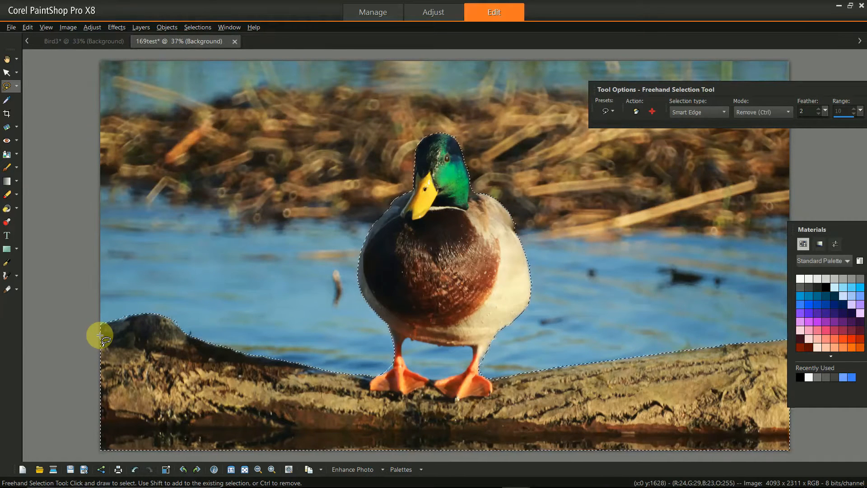
{"action": "left_click", "coordinate": [106, 331]}
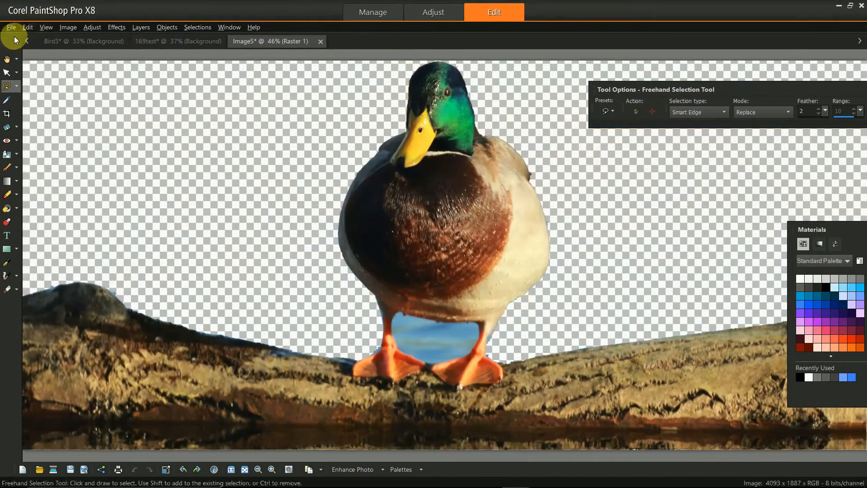
- Start exporting the duck-and-log cut-out image with the PNG Optimizer and open its transparency settings
{"action": "left_click", "coordinate": [14, 26]}
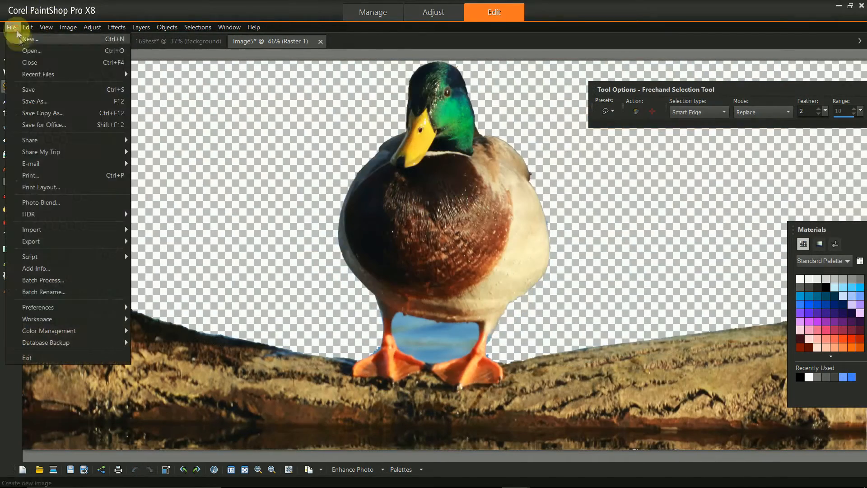
{"action": "left_click", "coordinate": [68, 222]}
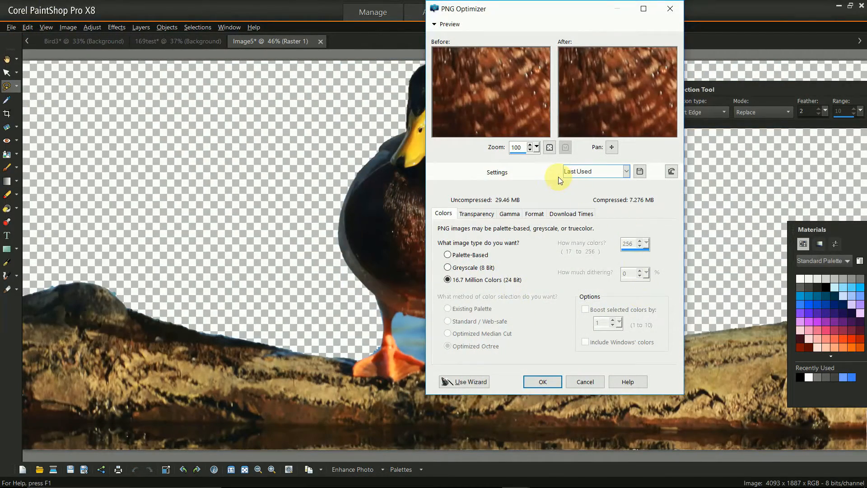
{"action": "left_click", "coordinate": [478, 214]}
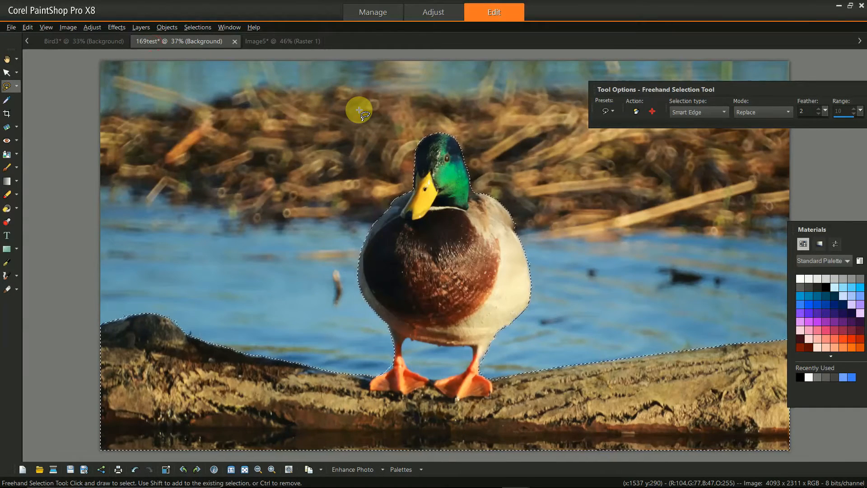
- Delete the selected duck and log from the photo, and fill the upper part of the hole with nearby reeds using the Object Remover
{"action": "key", "text": "Delete"}
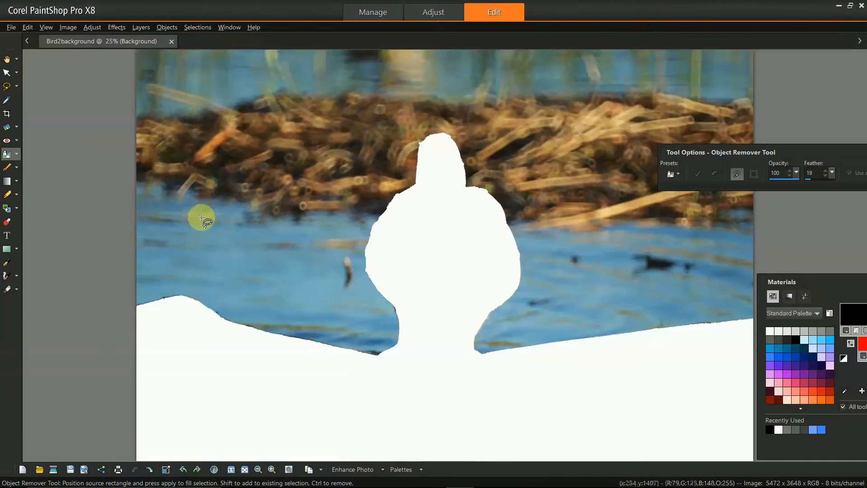
{"action": "left_click", "coordinate": [737, 173]}
{"action": "mouse_move", "coordinate": [375, 207]}
{"action": "left_mouse_down"}
{"action": "mouse_move", "coordinate": [393, 190]}
{"action": "mouse_move", "coordinate": [412, 124]}
{"action": "mouse_move", "coordinate": [444, 113]}
{"action": "mouse_move", "coordinate": [501, 169]}
{"action": "mouse_move", "coordinate": [520, 217]}
{"action": "left_mouse_up"}
{"action": "left_click_drag", "start_coordinate": [373, 209], "coordinate": [367, 205]}
{"action": "left_click", "coordinate": [753, 174]}
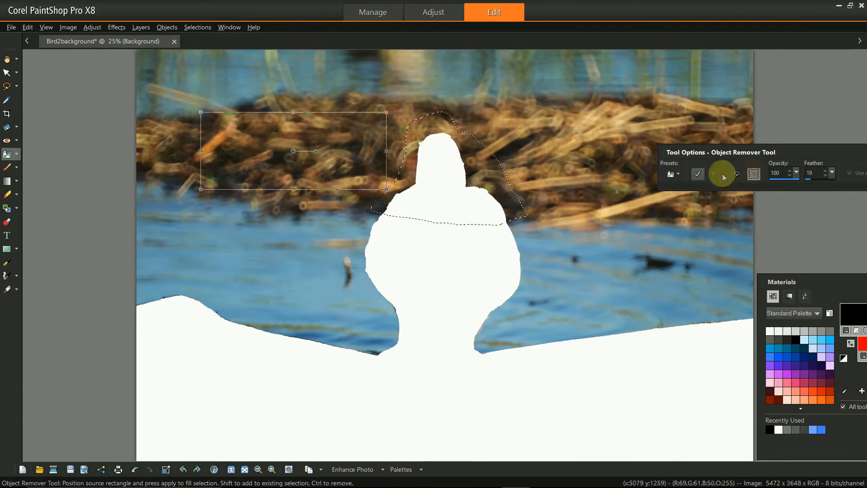
{"action": "left_click", "coordinate": [699, 173]}
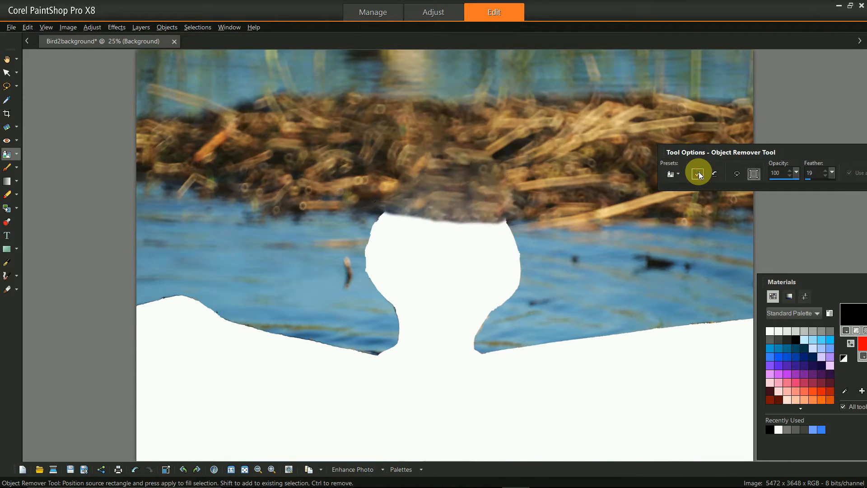
- Fill the rest of the duck-shaped hole with water sampled beside it using the Object Remover at feather 19
{"action": "mouse_move", "coordinate": [373, 215]}
{"action": "left_mouse_down"}
{"action": "mouse_move", "coordinate": [449, 345]}
{"action": "mouse_move", "coordinate": [538, 281]}
{"action": "mouse_move", "coordinate": [479, 216]}
{"action": "mouse_move", "coordinate": [377, 214]}
{"action": "left_mouse_up"}
{"action": "left_click", "coordinate": [753, 174]}
{"action": "left_click_drag", "start_coordinate": [292, 149], "coordinate": [253, 257]}
{"action": "left_click", "coordinate": [697, 173]}
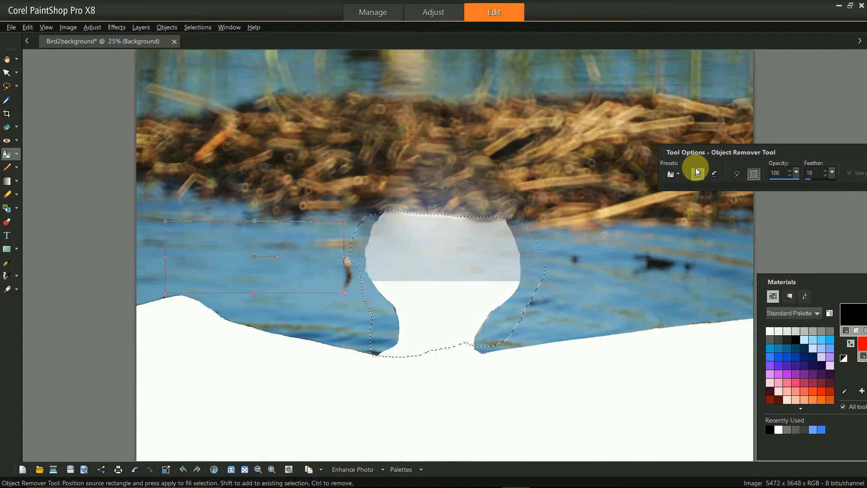
{"action": "left_click", "coordinate": [12, 28]}
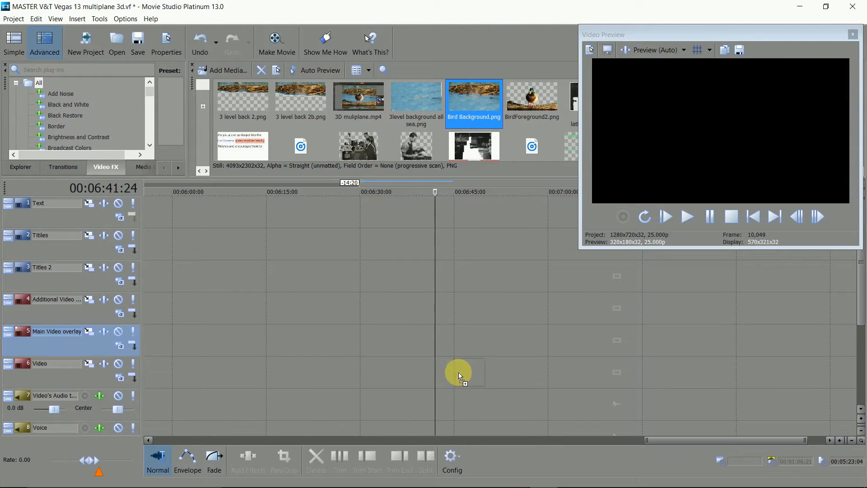
- In Movie Studio, place Bird Background.png on the Video track and BirdForeground2.png on the Main Video overlay track, extending both clips to 00:07:00:00
{"action": "left_click_drag", "start_coordinate": [460, 376], "coordinate": [460, 376]}
{"action": "left_click_drag", "start_coordinate": [541, 94], "coordinate": [547, 340]}
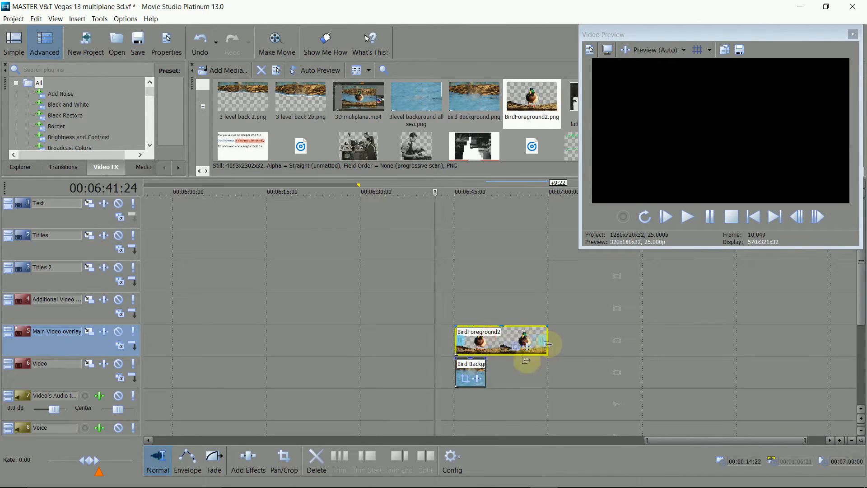
{"action": "left_click_drag", "start_coordinate": [486, 374], "coordinate": [547, 375]}
- Open Pan/Crop for the BirdForeground2 clip and set its first position keyframe to Smooth
{"action": "double_click", "coordinate": [519, 348]}
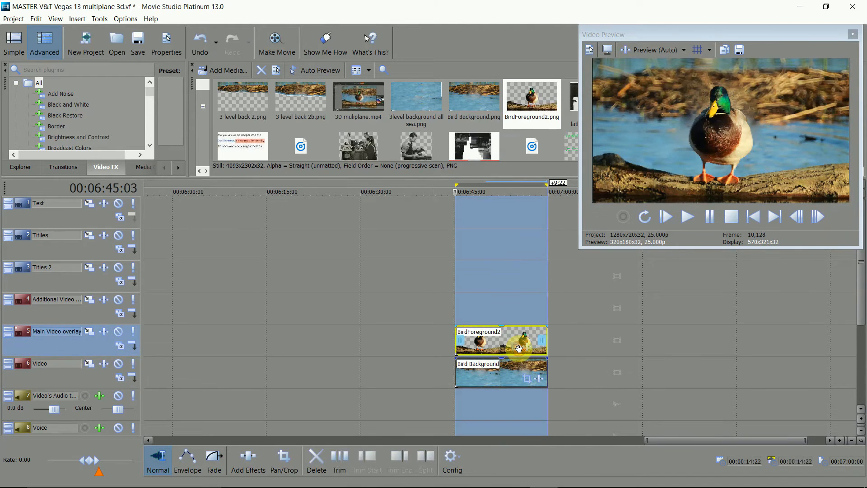
{"action": "left_click", "coordinate": [519, 350]}
{"action": "left_click_drag", "start_coordinate": [455, 238], "coordinate": [499, 150]}
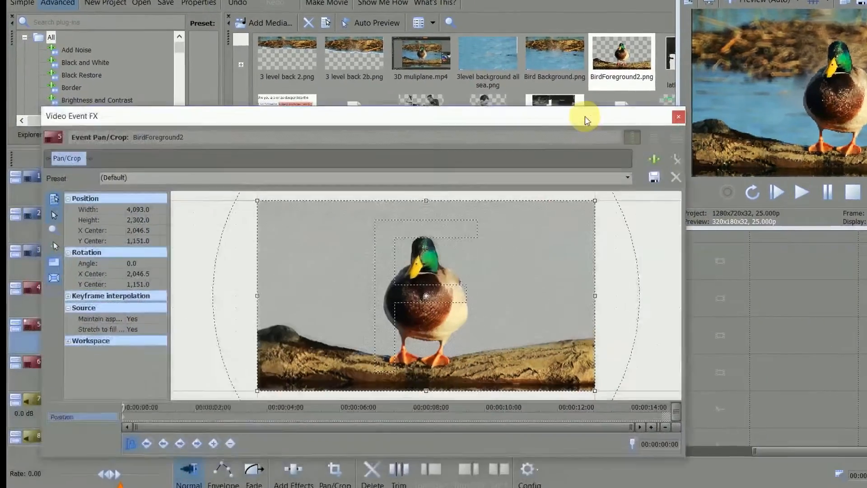
{"action": "left_click_drag", "start_coordinate": [585, 116], "coordinate": [589, 112]}
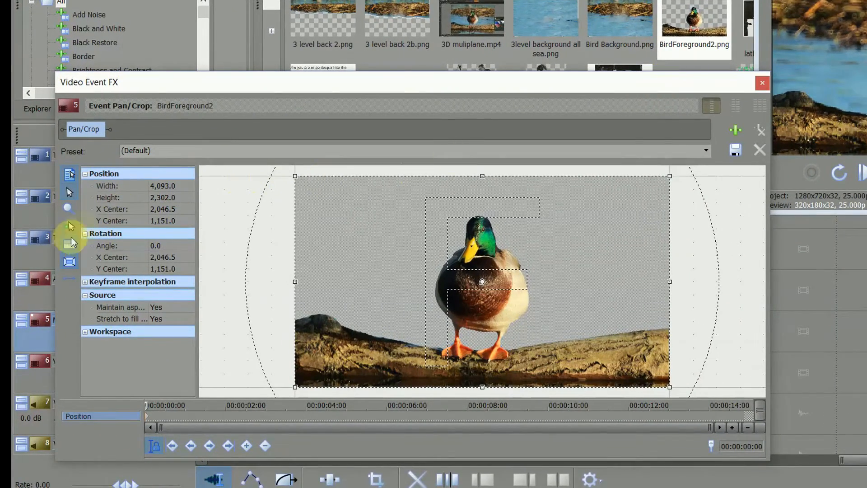
{"action": "left_click", "coordinate": [71, 263]}
{"action": "right_click", "coordinate": [147, 419]}
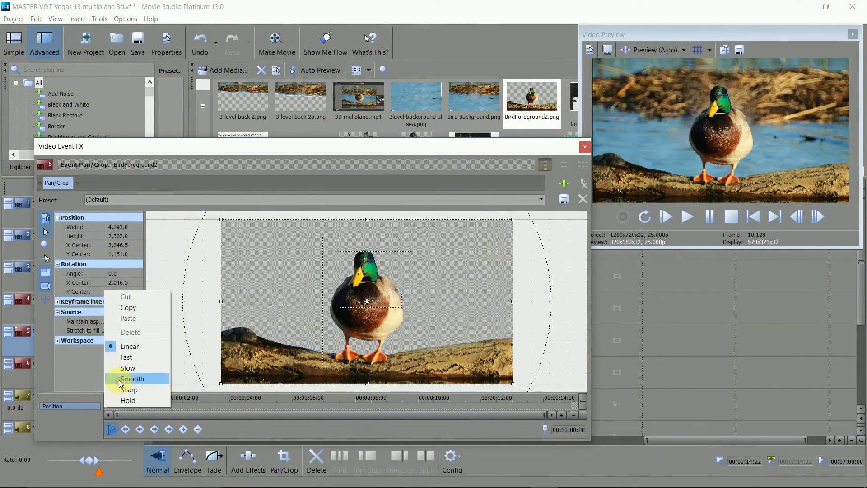
{"action": "left_click", "coordinate": [122, 380]}
- Shrink the foreground's end crop at 00:00:14:19 and the background's slightly less at 00:00:14:17, and play back the zoom
{"action": "left_click", "coordinate": [567, 403]}
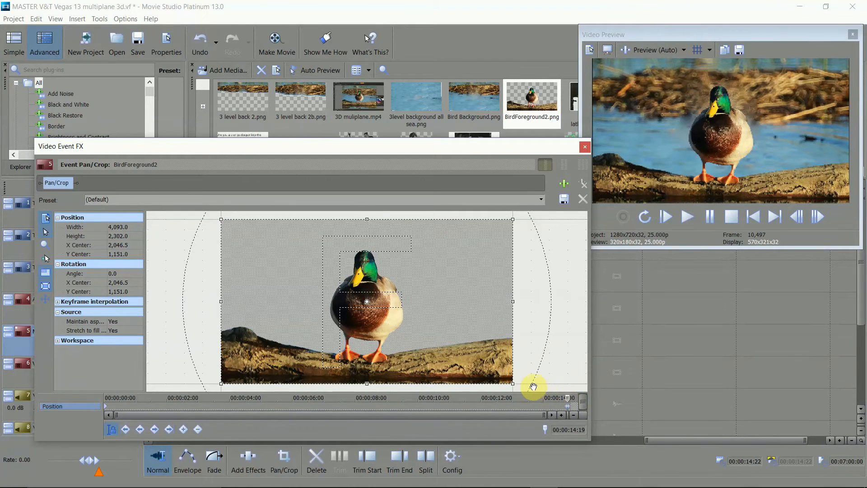
{"action": "left_click_drag", "start_coordinate": [513, 383], "coordinate": [489, 365]}
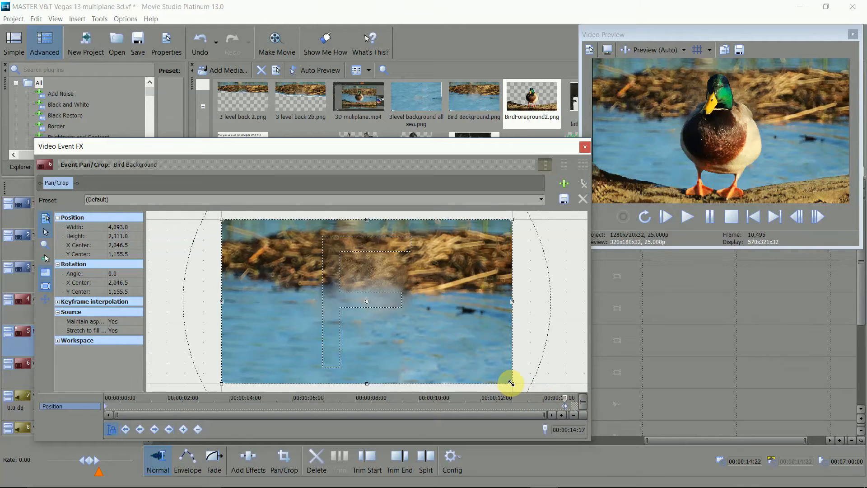
{"action": "left_click_drag", "start_coordinate": [510, 384], "coordinate": [501, 375]}
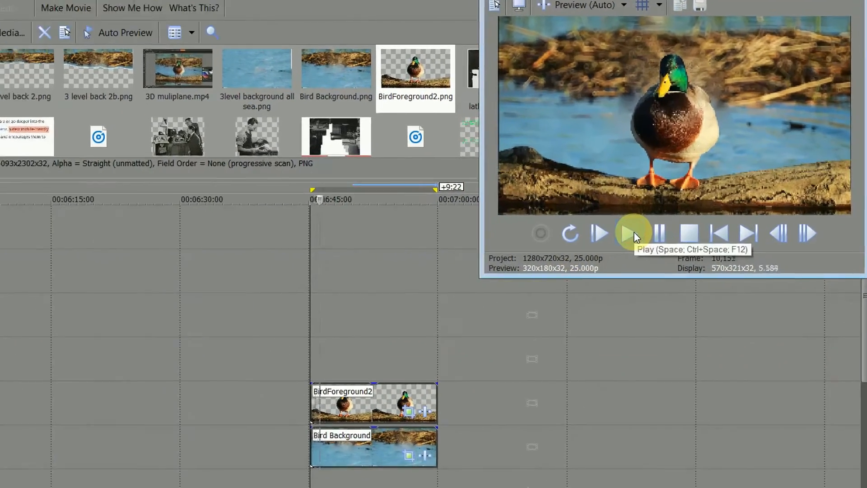
{"action": "left_click", "coordinate": [634, 236]}
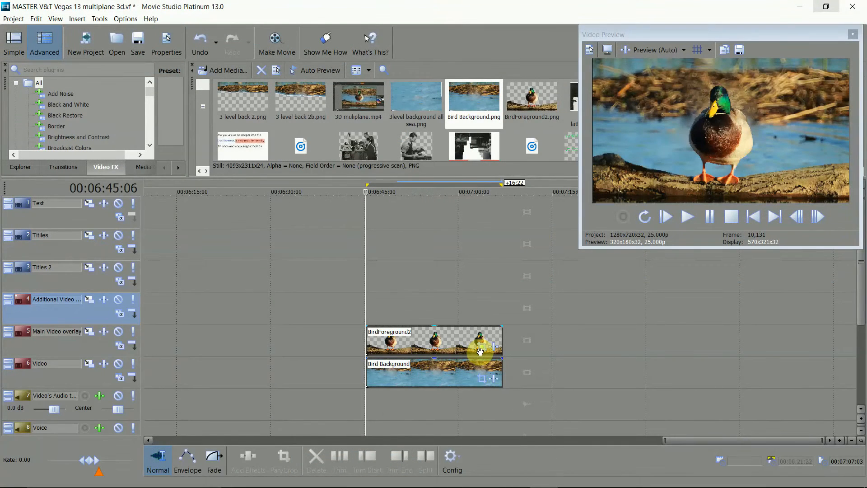
- In the BirdForeground2 clip's Pan/Crop, shrink the first keyframe's crop to about 2,786.7 wide and shift the frame left of the duck
{"action": "left_click", "coordinate": [482, 348]}
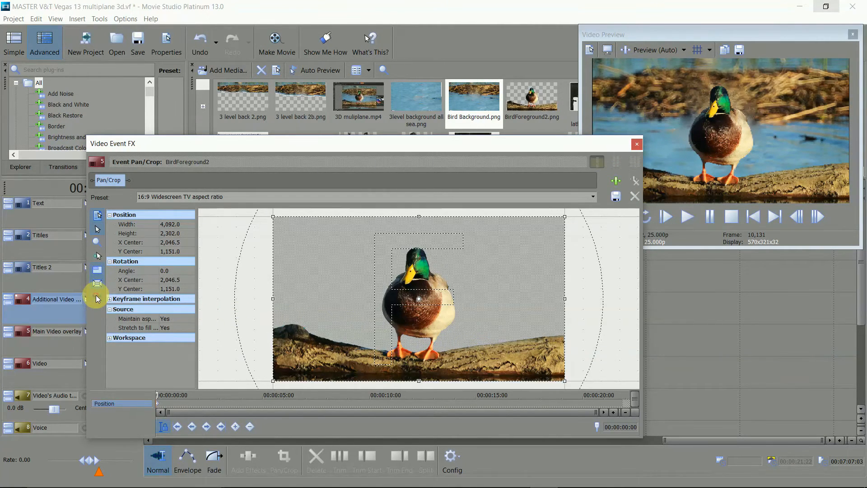
{"action": "right_click", "coordinate": [159, 405]}
{"action": "left_click_drag", "start_coordinate": [565, 217], "coordinate": [519, 243]}
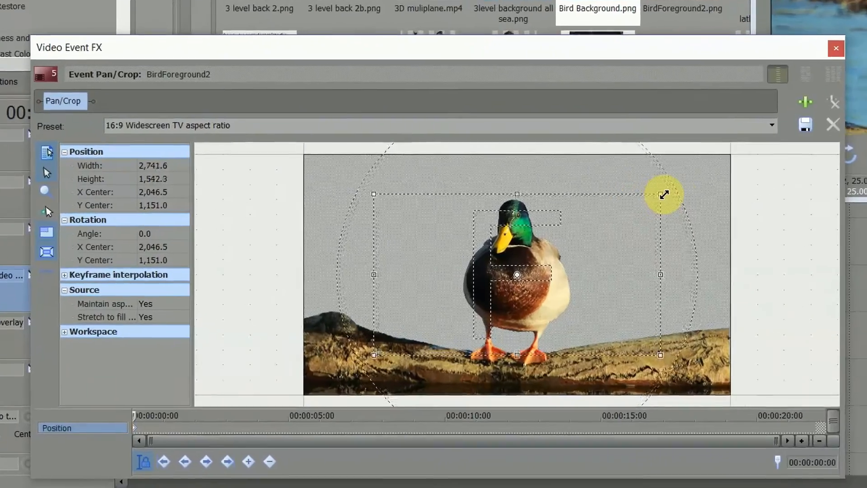
{"action": "left_click_drag", "start_coordinate": [665, 195], "coordinate": [666, 194]}
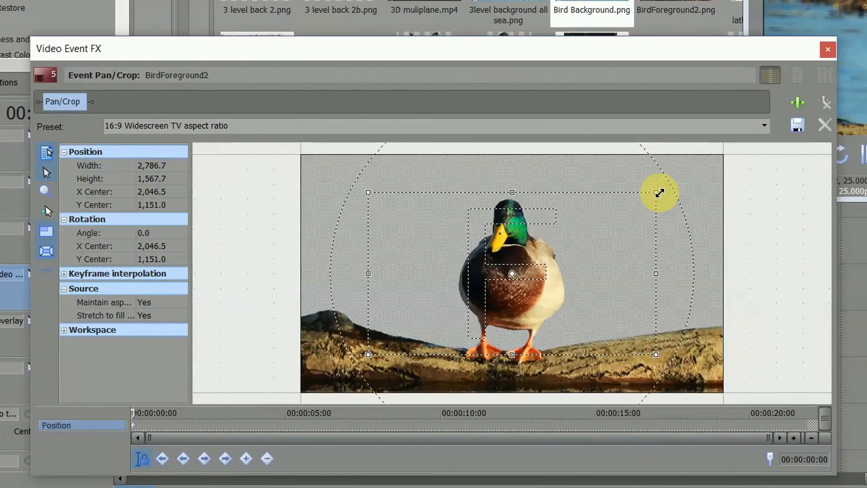
{"action": "left_click_drag", "start_coordinate": [567, 232], "coordinate": [503, 239]}
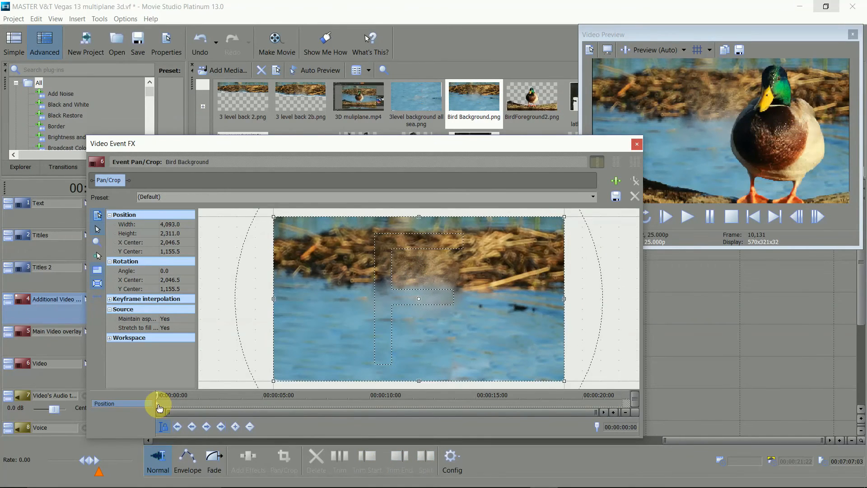
- Set Bird Background's first keyframe to Smooth with a crop width of 2,786.7, and shift its frame left to about X Center 1,684
{"action": "right_click", "coordinate": [159, 405]}
{"action": "left_click", "coordinate": [173, 376]}
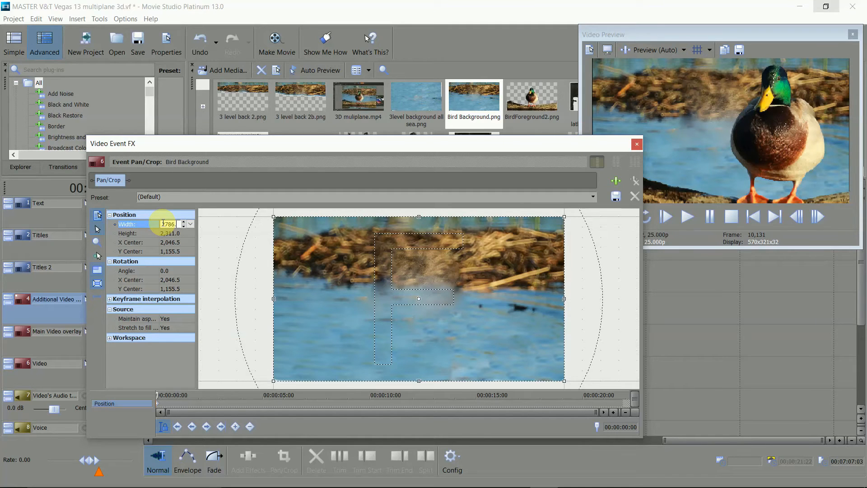
{"action": "key", "text": "Return"}
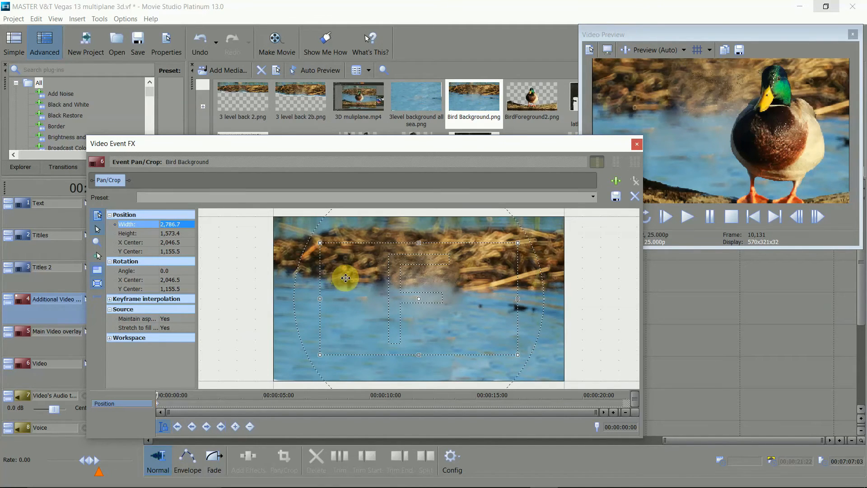
{"action": "left_click_drag", "start_coordinate": [346, 278], "coordinate": [320, 274]}
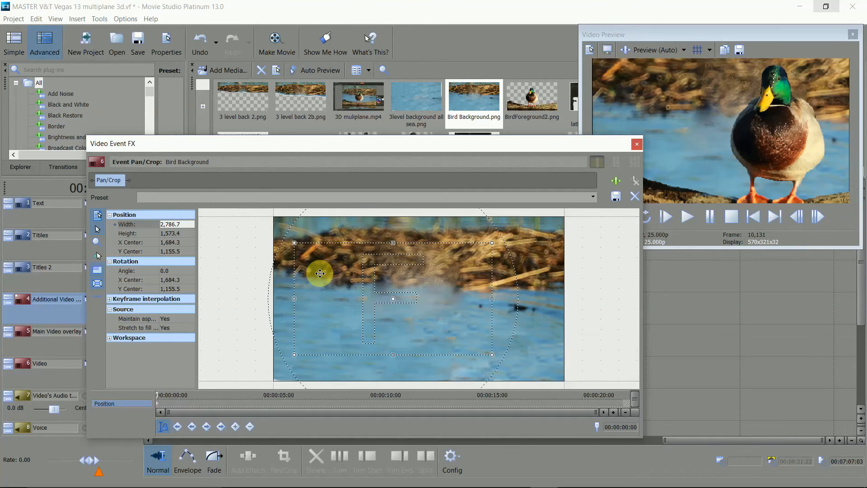
- Add a Bird Background position keyframe at 00:00:21:12 with the crop frame shifted right to about X Center 2,339
{"action": "right_click", "coordinate": [613, 404]}
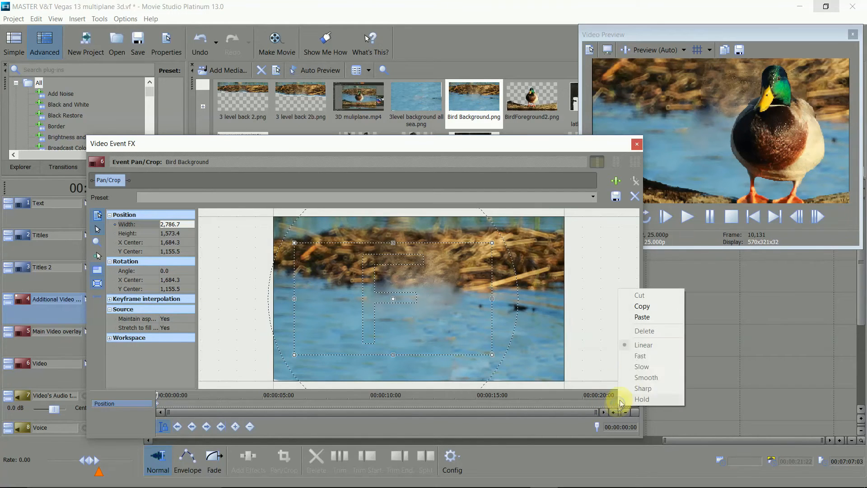
{"action": "left_click", "coordinate": [238, 427]}
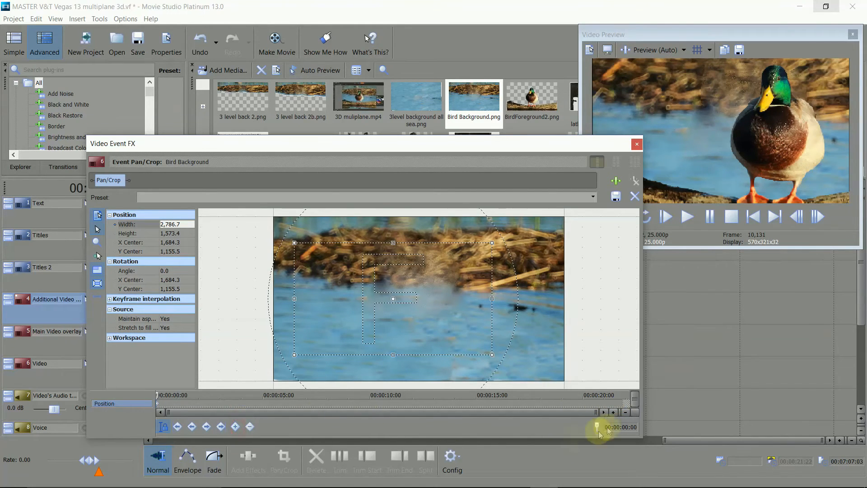
{"action": "left_click", "coordinate": [615, 396]}
{"action": "left_click_drag", "start_coordinate": [404, 313], "coordinate": [448, 315]}
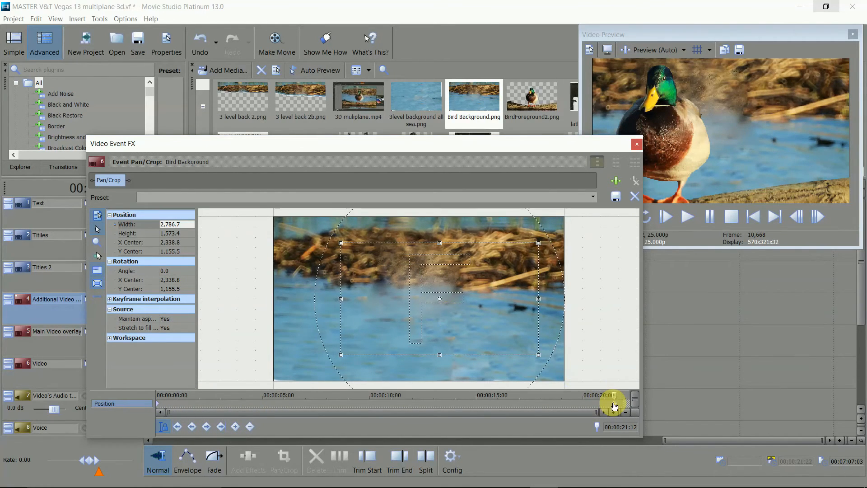